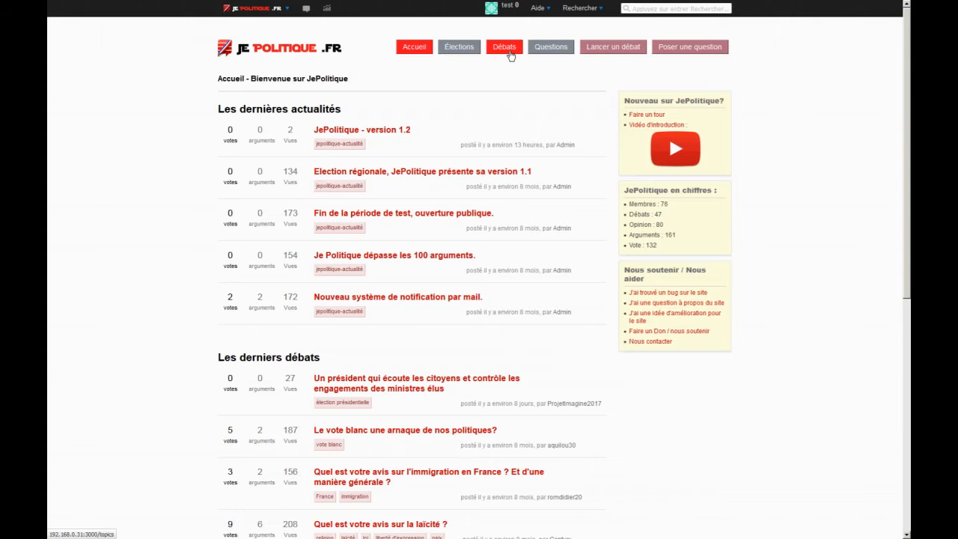
# Step: Browse the full list of debates sorted by popularity
pyautogui.click(509, 55)
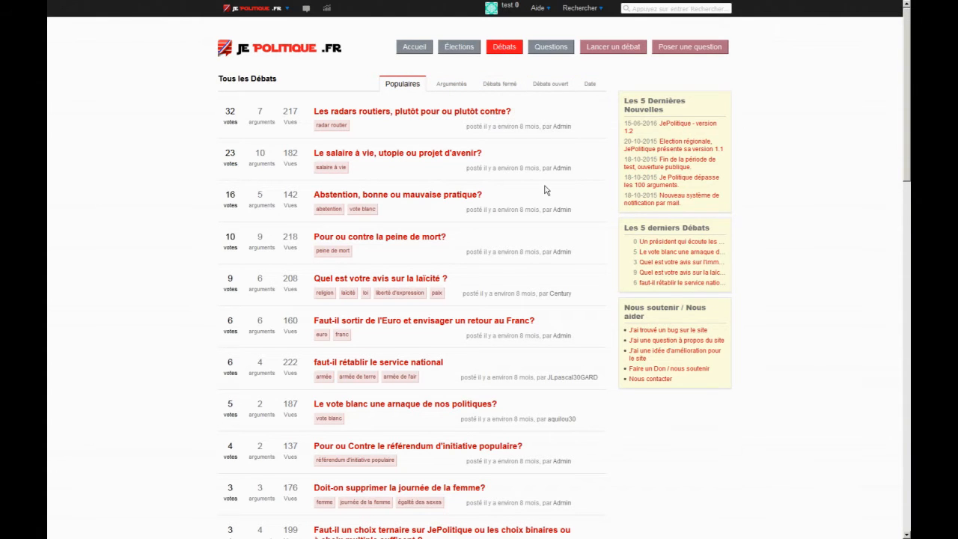
pyautogui.scroll(-3, 533, 221)
pyautogui.scroll(-3, 534, 220)
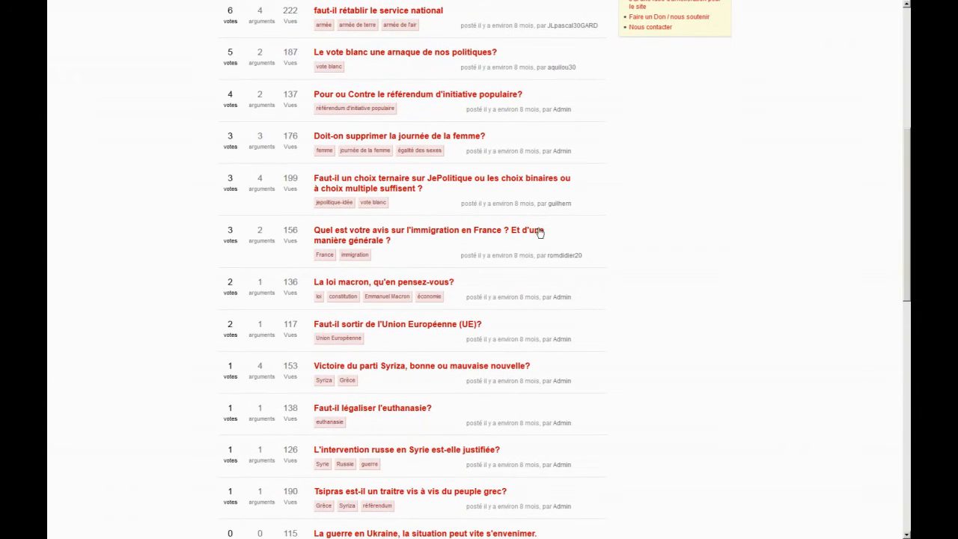
pyautogui.scroll(-3, 592, 306)
pyautogui.scroll(9, 592, 306)
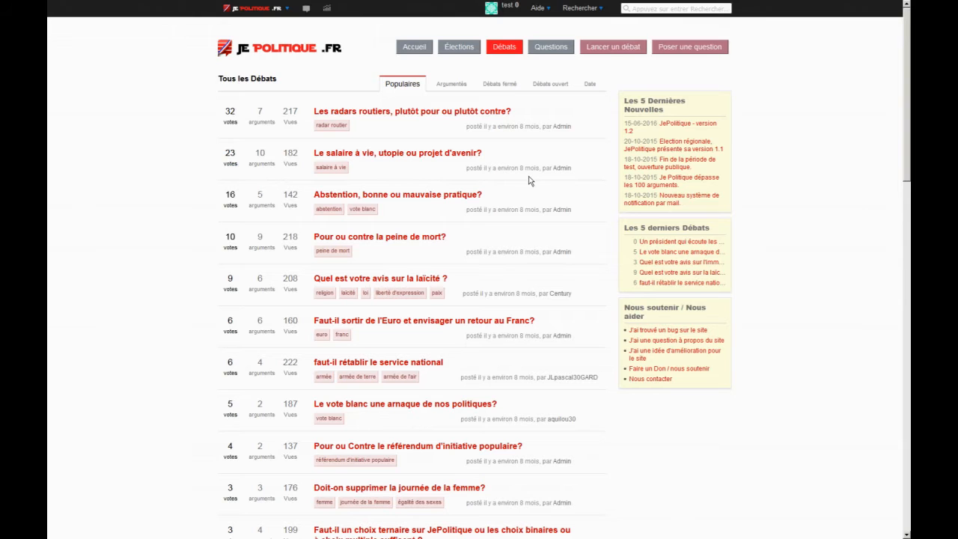
# Step: Start a new debate with the title "Doit on interdire le 49.3?"
pyautogui.click(612, 52)
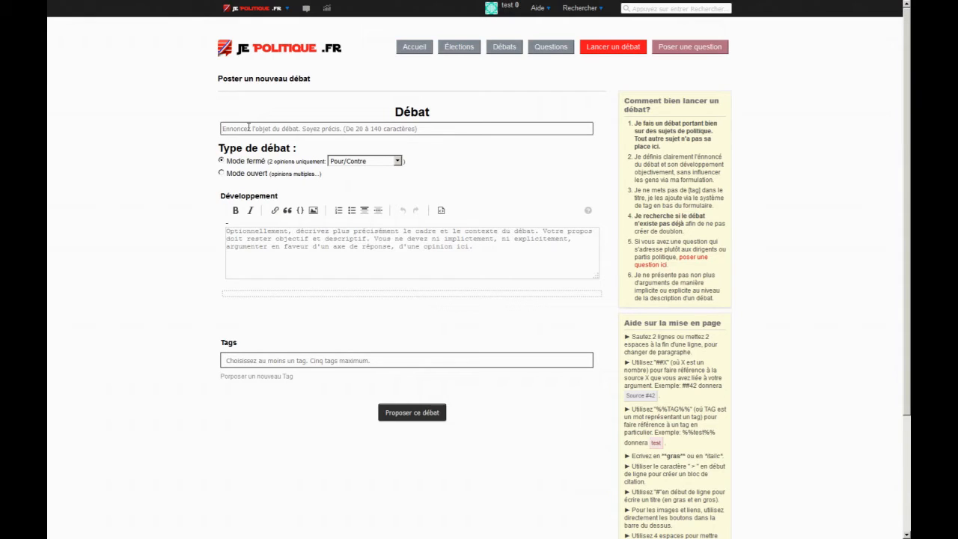
pyautogui.write('Doit on interdire le 49.3')
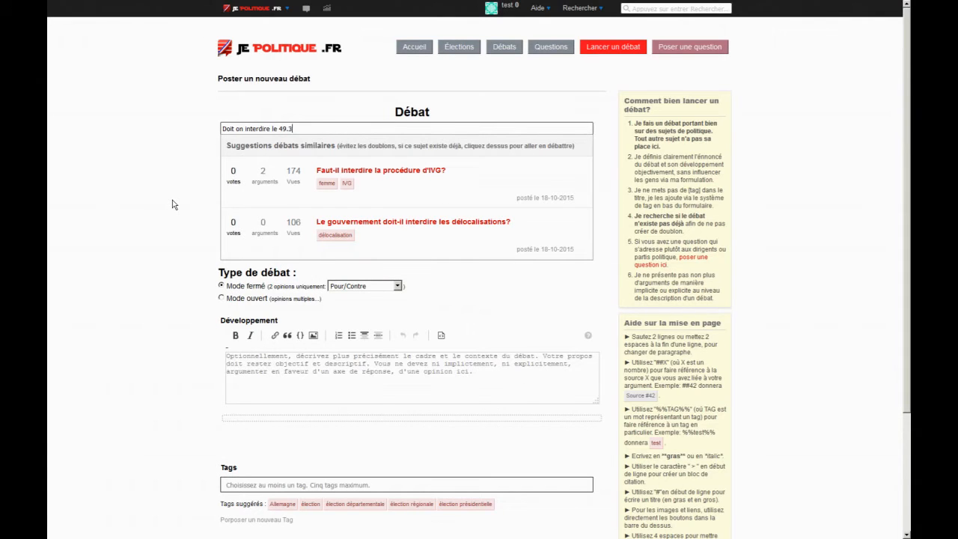
pyautogui.write('?')
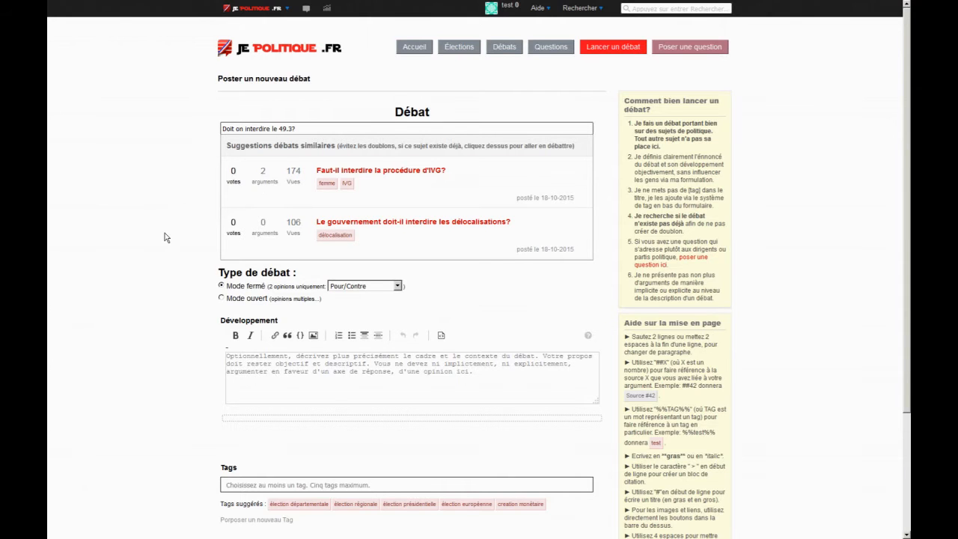
# Step: Review the debate types and the opinion pairs offered for closed mode, keeping Mode fermé with Pour/Contre
pyautogui.scroll(-3, 176, 187)
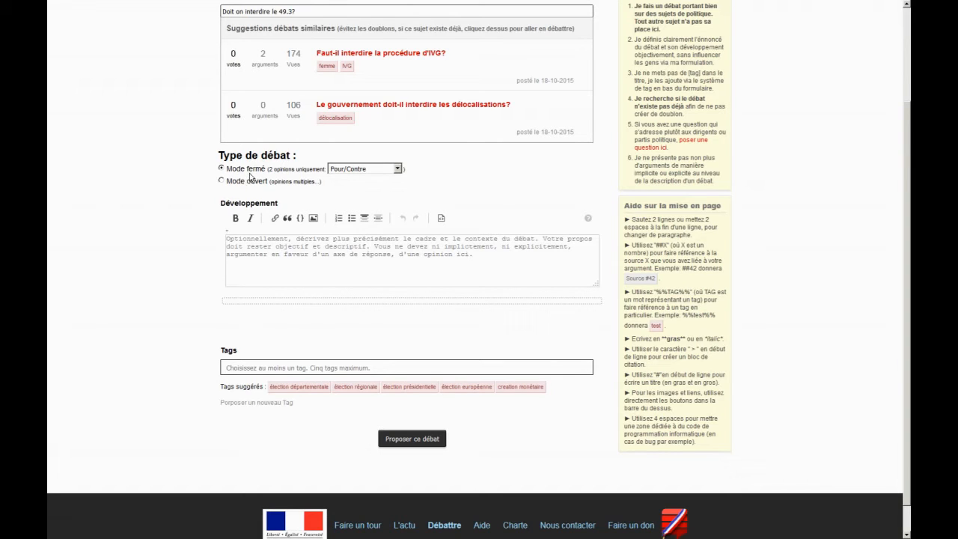
pyautogui.click(339, 169)
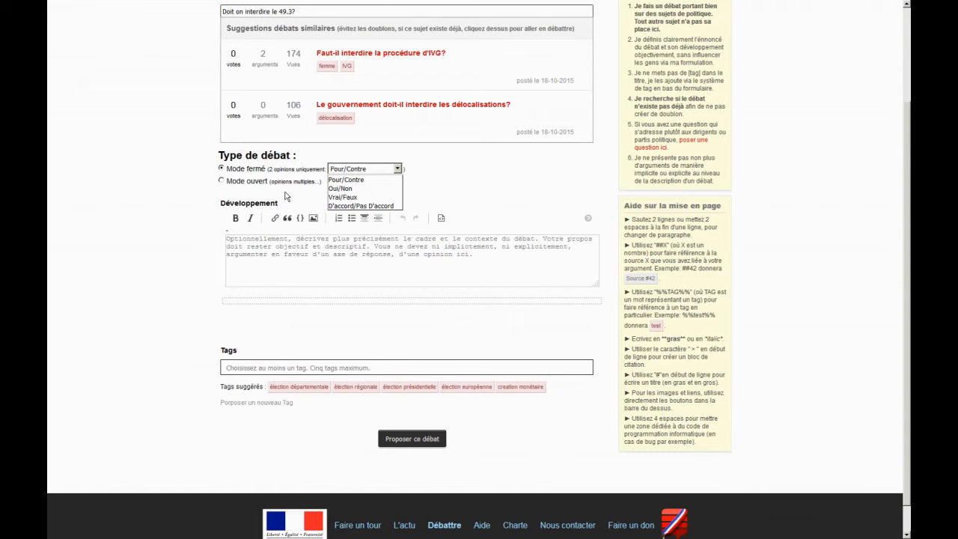
pyautogui.click(259, 172)
pyautogui.click(244, 183)
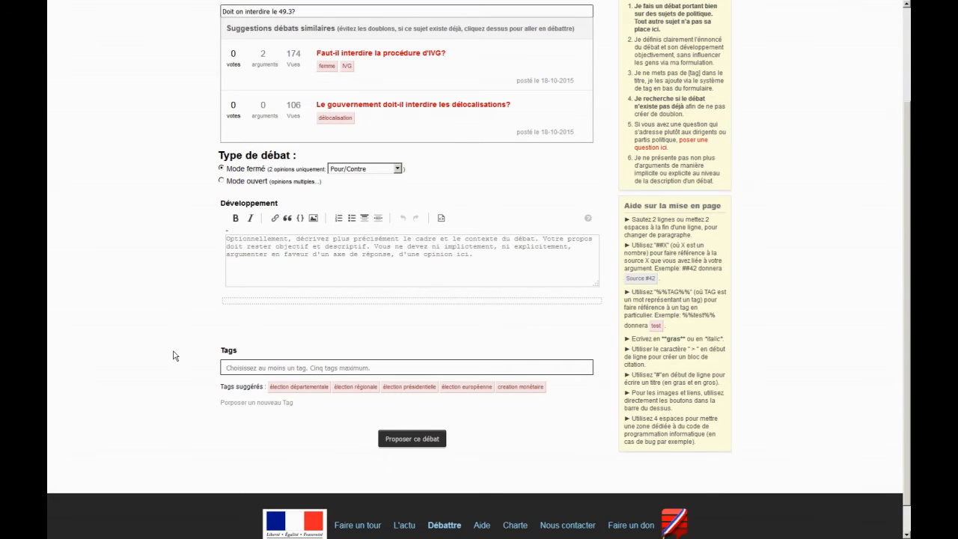
# Step: Enter the debate's development text "Est-il pertinent que le gouvernement puisse passer outre le peuple?"
pyautogui.scroll(3, 173, 356)
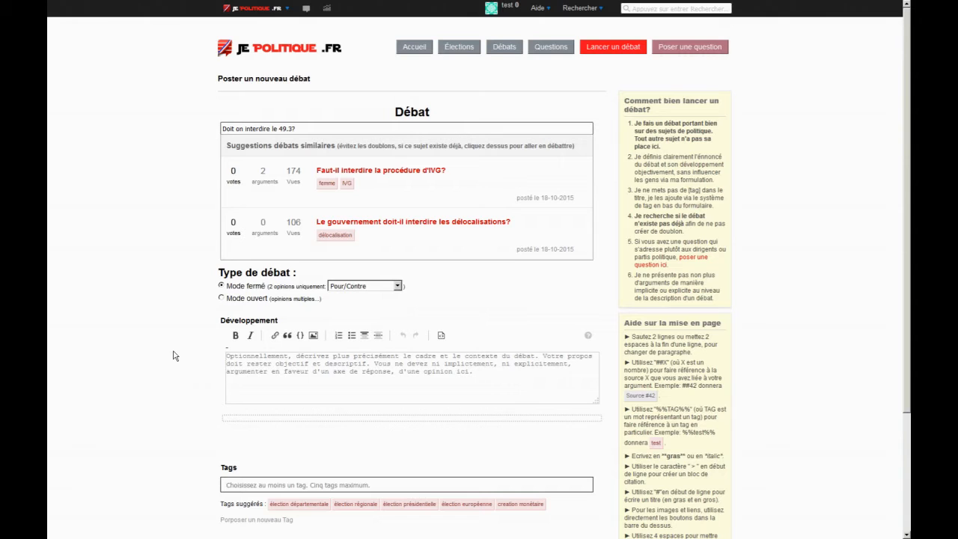
pyautogui.click(264, 382)
pyautogui.write('Est-')
pyautogui.scroll(-2, 163, 243)
pyautogui.write('il pertinent que le gouvernement puisse passer')
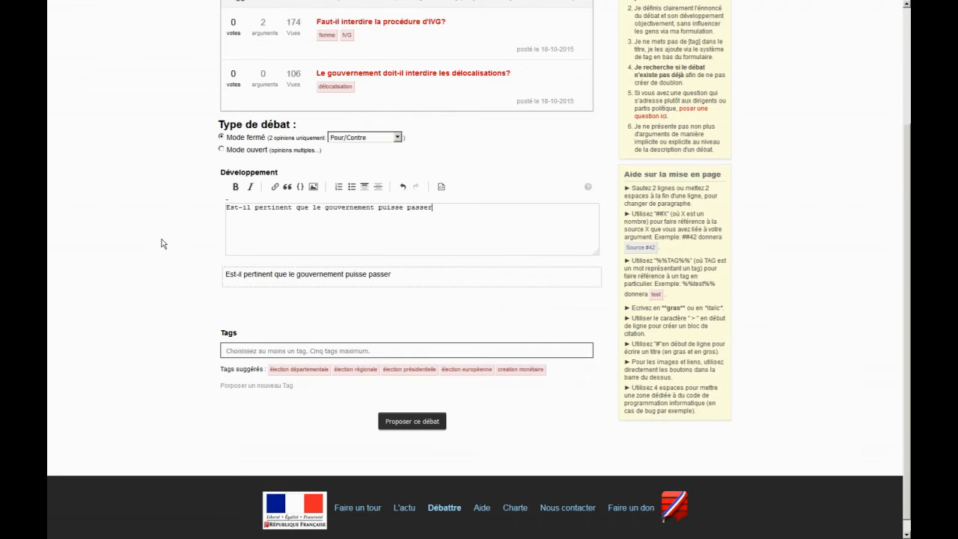
pyautogui.write(' outre le peuple?')
# Step: Tag the debate with "constitution" and submit it
pyautogui.write('constit')
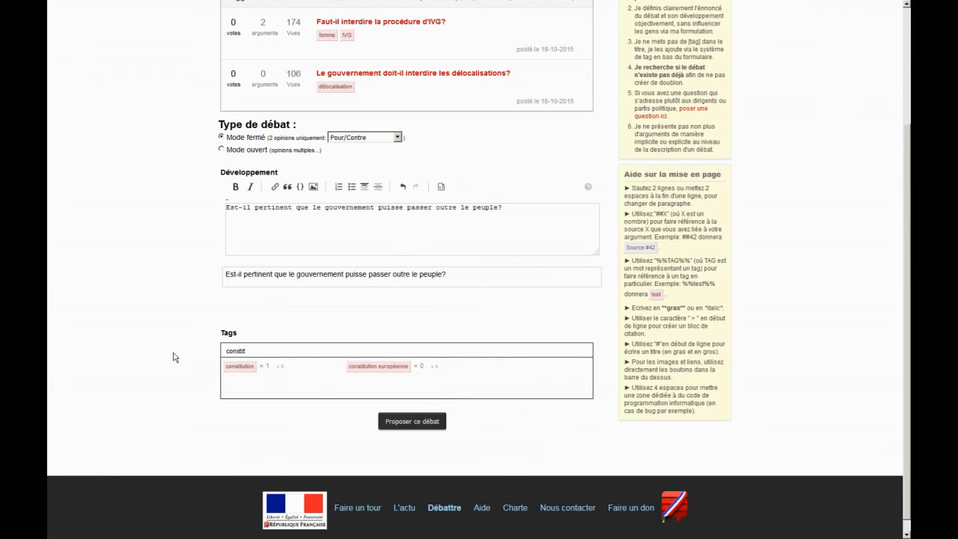
pyautogui.click(233, 368)
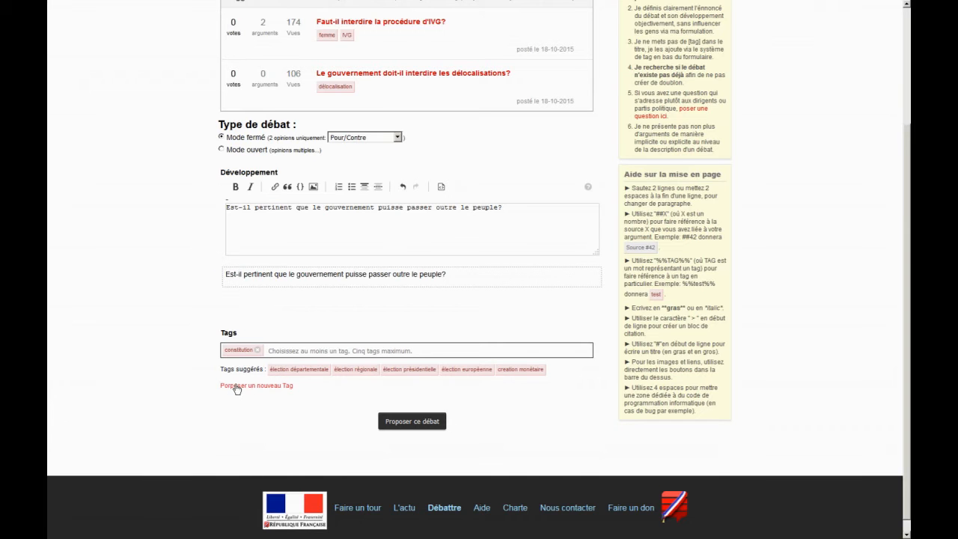
pyautogui.scroll(3, 166, 376)
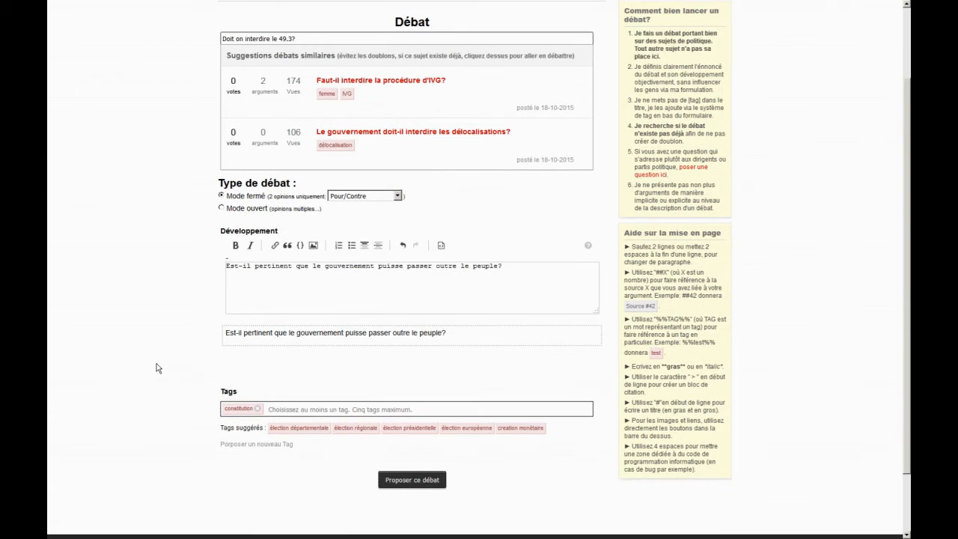
pyautogui.scroll(-2, 157, 367)
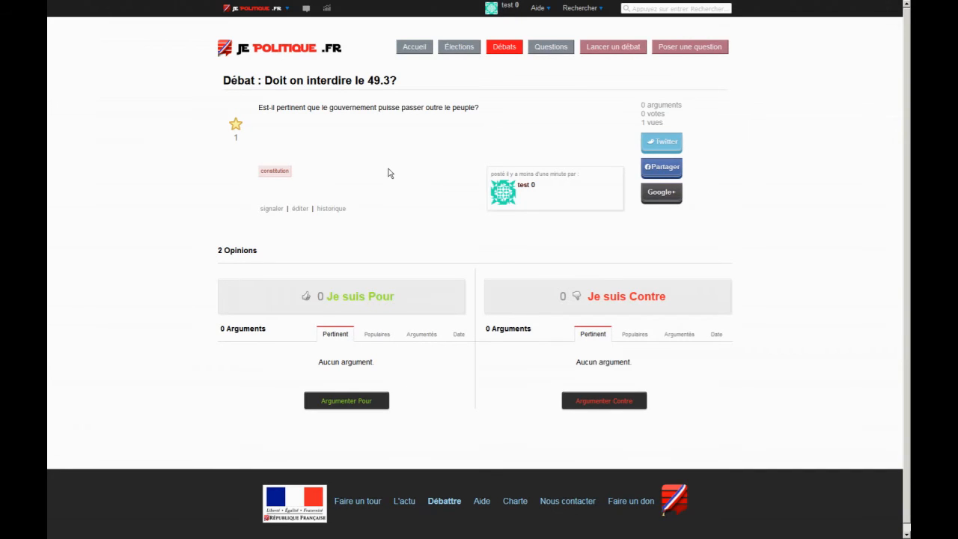
# Step: Review the published debate's development text and title
pyautogui.moveTo(258, 107); pyautogui.dragTo(496, 122)
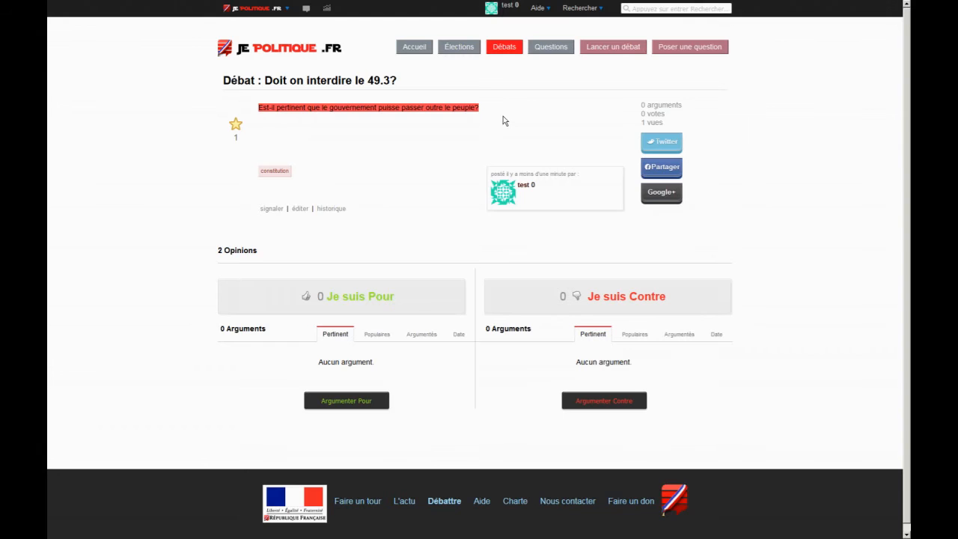
pyautogui.click(487, 116)
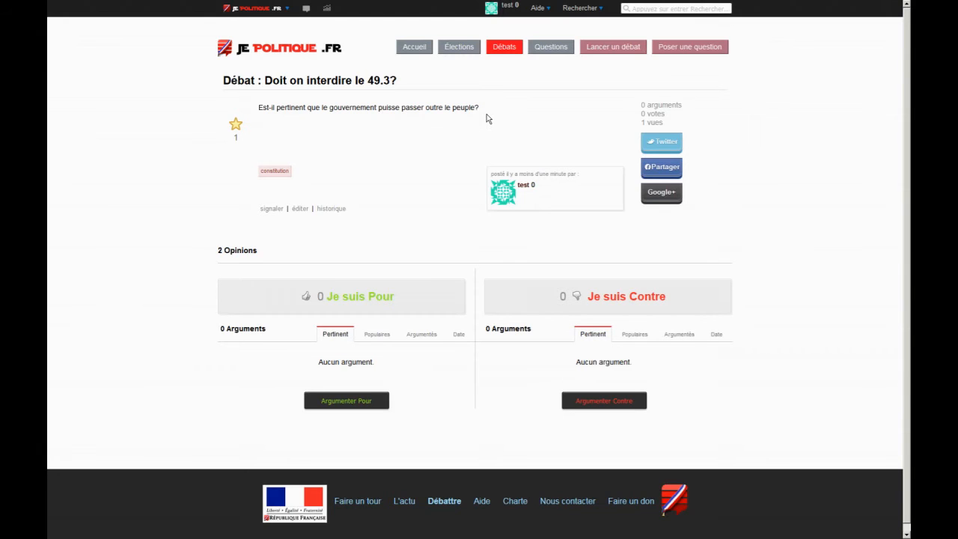
pyautogui.moveTo(392, 85); pyautogui.dragTo(322, 82)
pyautogui.click(327, 105)
# Step: View the debate's reporting reasons and its edit form, and return to the debate page without changes
pyautogui.click(272, 212)
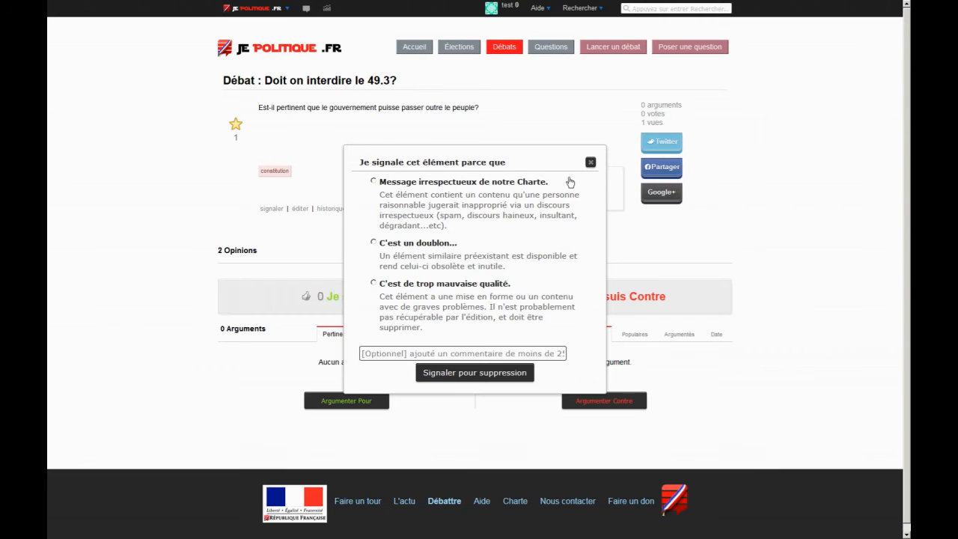
pyautogui.click(589, 162)
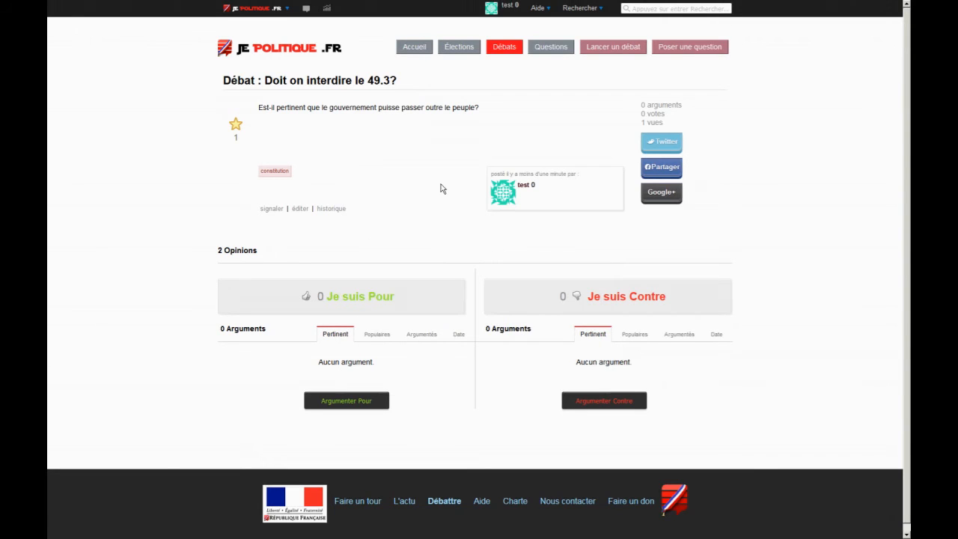
pyautogui.click(300, 209)
pyautogui.click(221, 161)
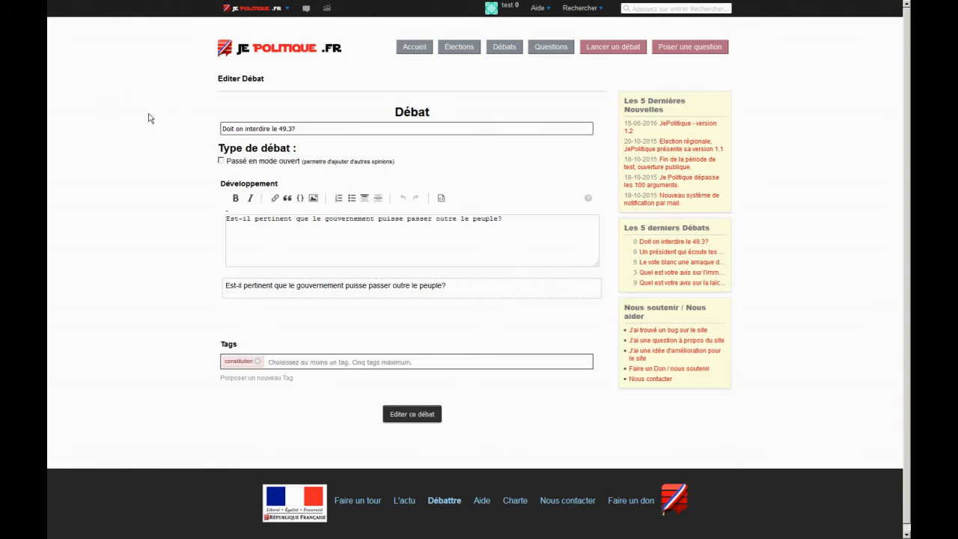
pyautogui.hotkey('alt', 'Left')
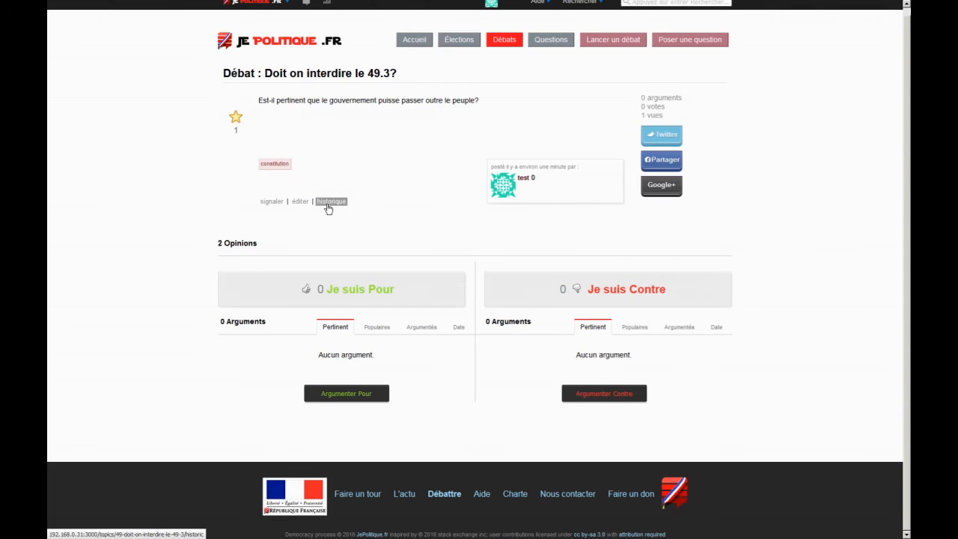
pyautogui.scroll(1, 366, 228)
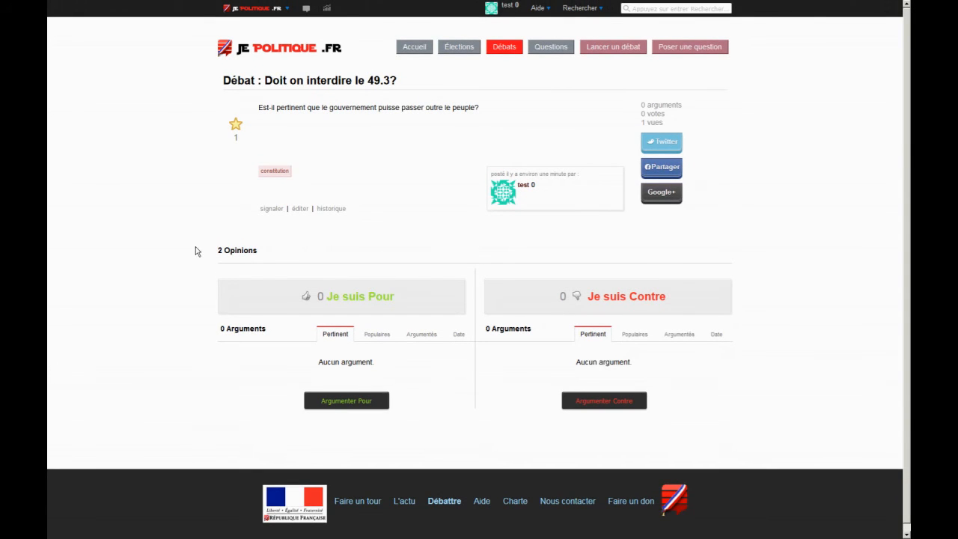
# Step: Start a Pour argument whose development reads "Il n'est pas sain dans une démocratie qu'un gouvernement ne demande pas l'avis du peuple, et passe dessus de surcroit..."
pyautogui.scroll(-1, 352, 259)
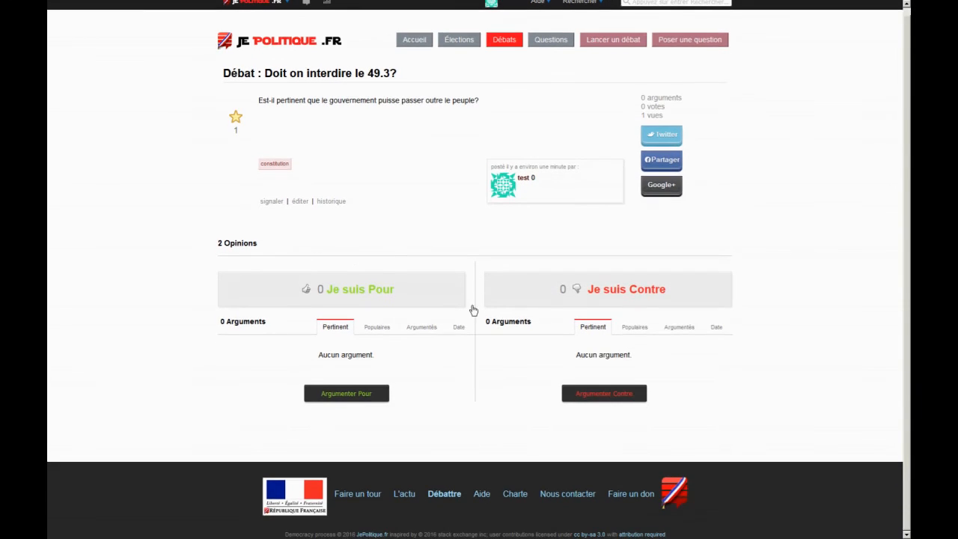
pyautogui.moveTo(442, 297)
pyautogui.click(368, 396)
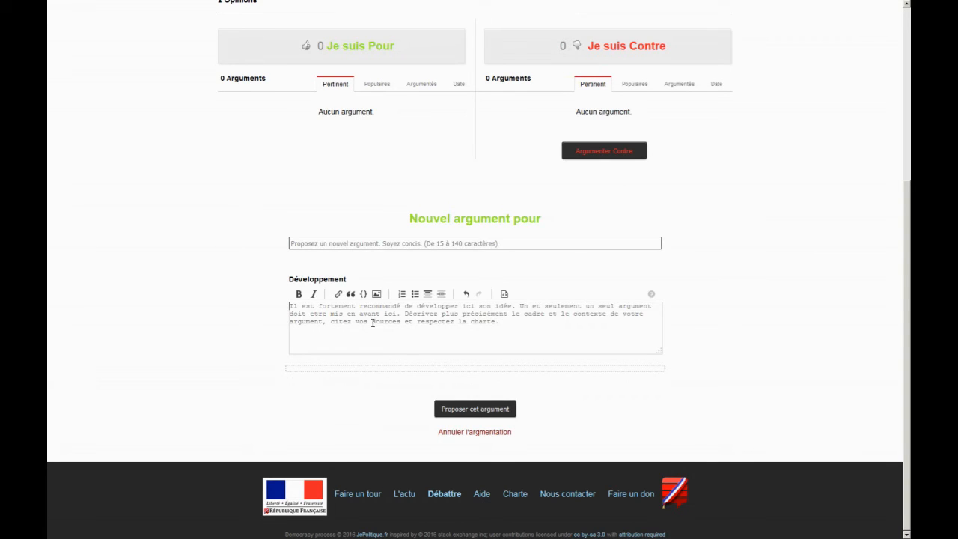
pyautogui.write('Il')
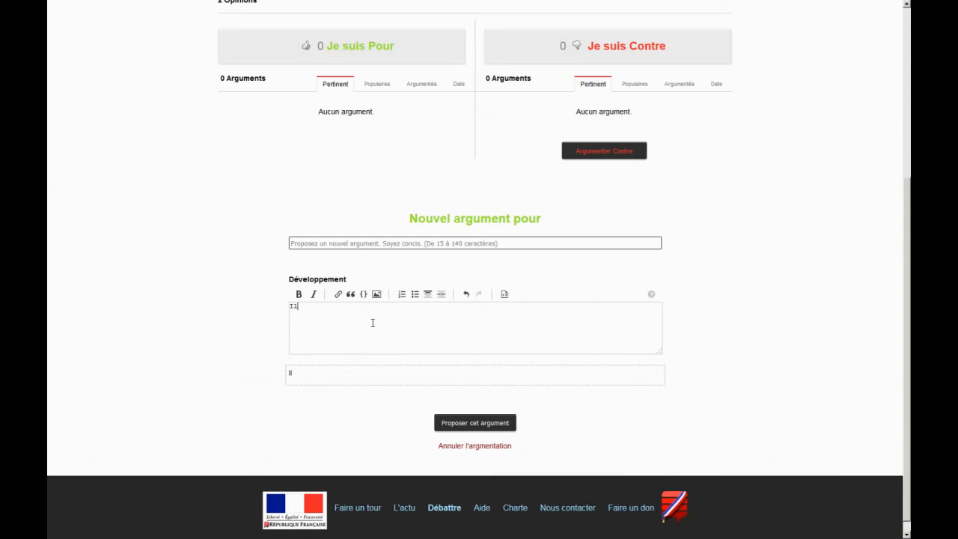
pyautogui.write(" n'est pas sain  dans une démocra")
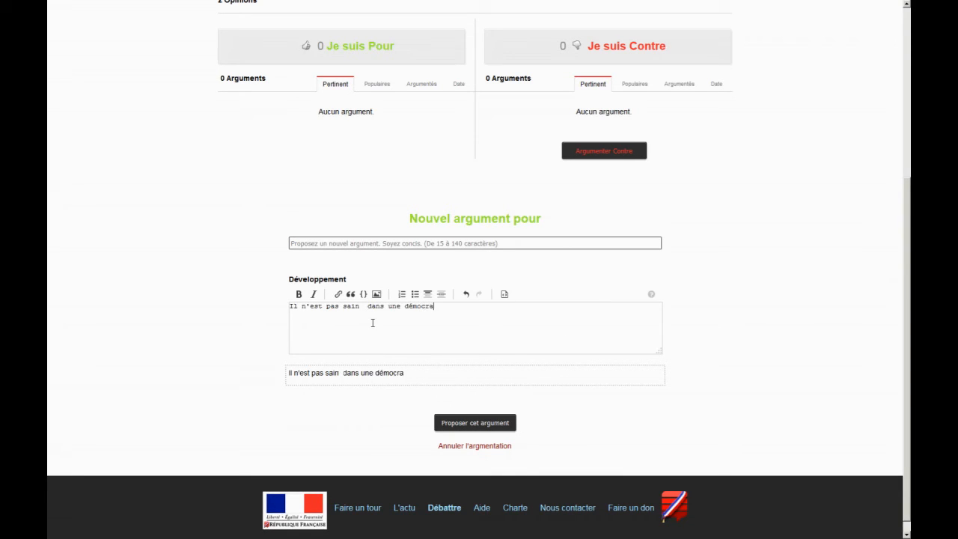
pyautogui.write("tie qu'un gouvernement ")
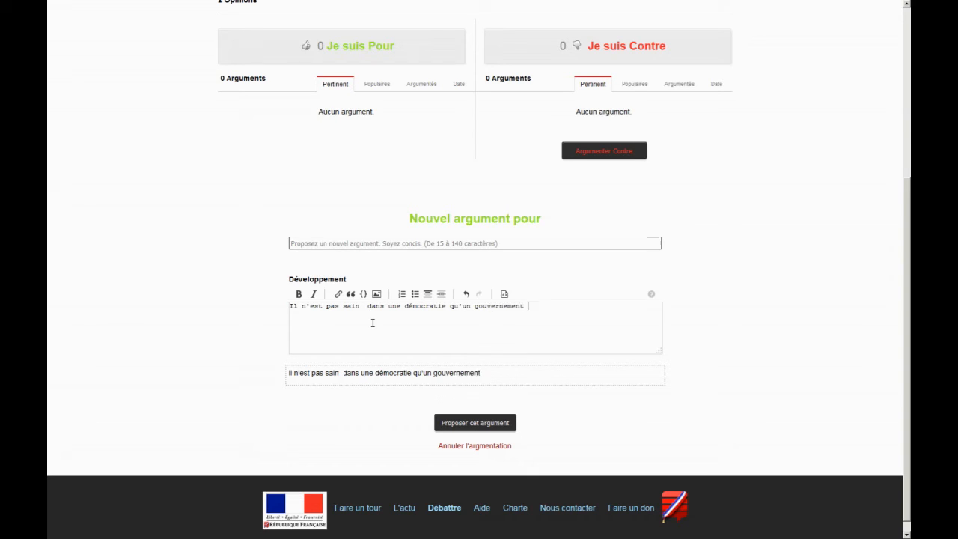
pyautogui.write("ne demande pas l'avis du peuple")
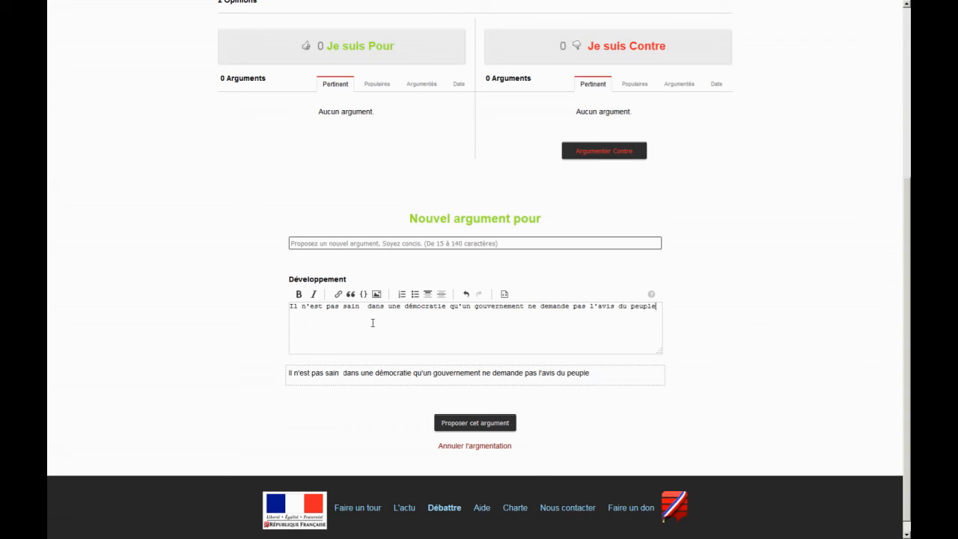
pyautogui.write(', et passe dessus')
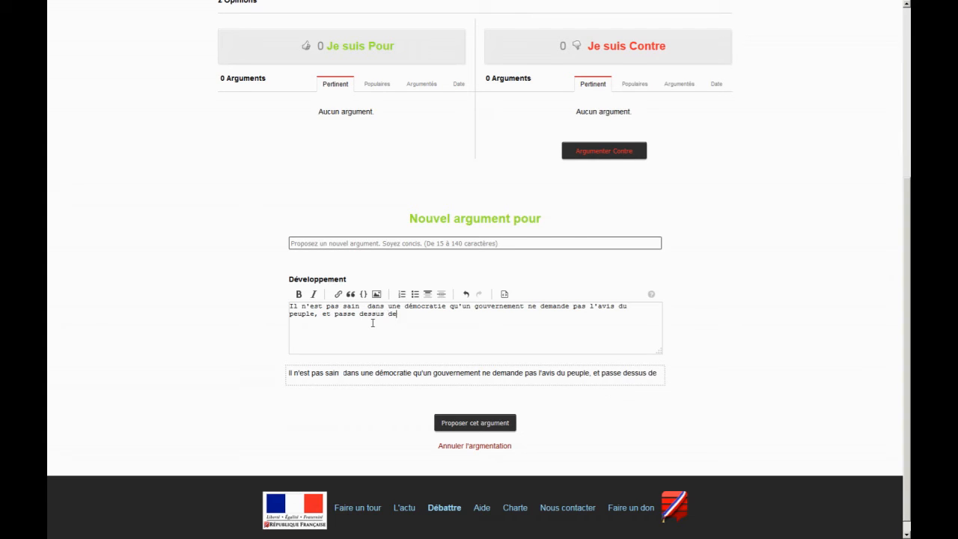
pyautogui.write(' de surcroit...  ')
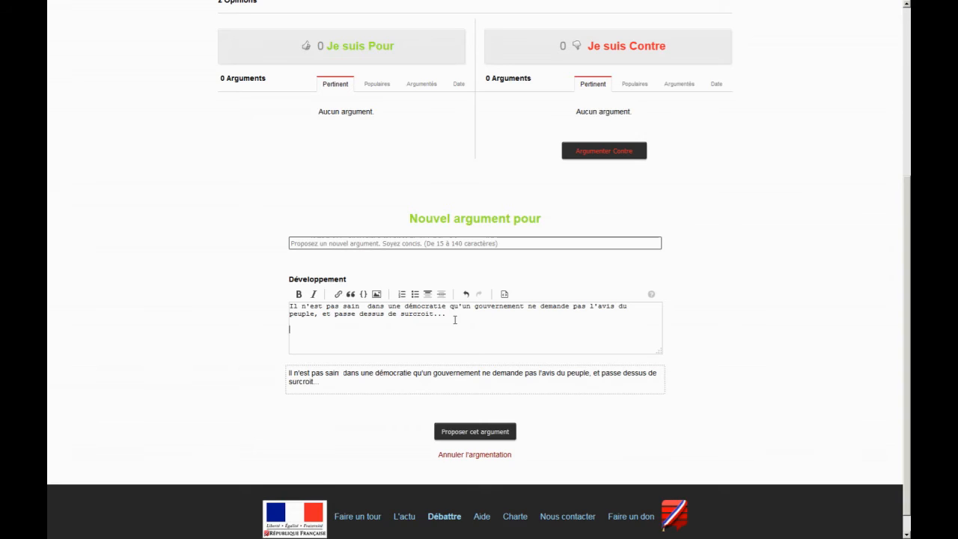
# Step: Add a second paragraph to the argument's development: "On a déjà eu le coup avec la loi macron, maintenant c'est la loi travail..."
pyautogui.write('On a déjà eu')
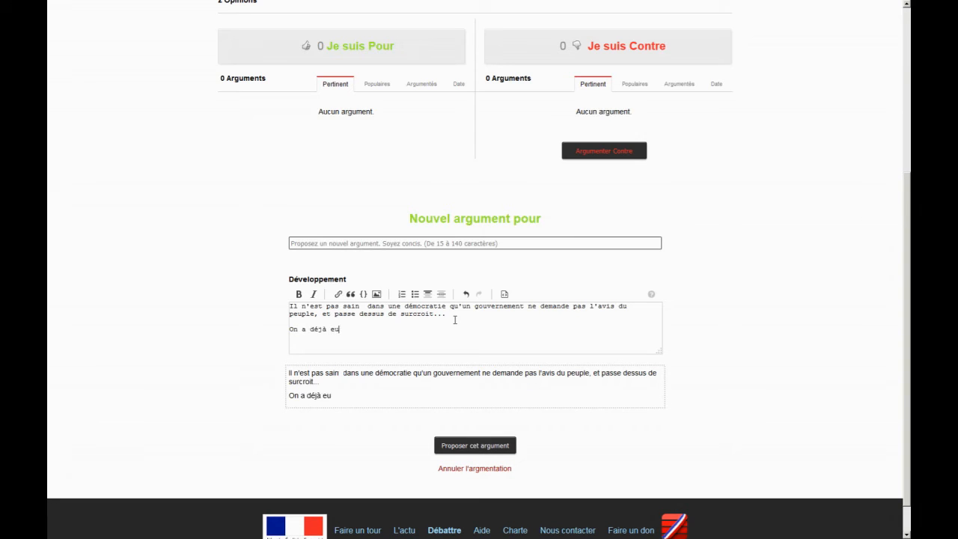
pyautogui.write(' le coup avec la loi macron, ')
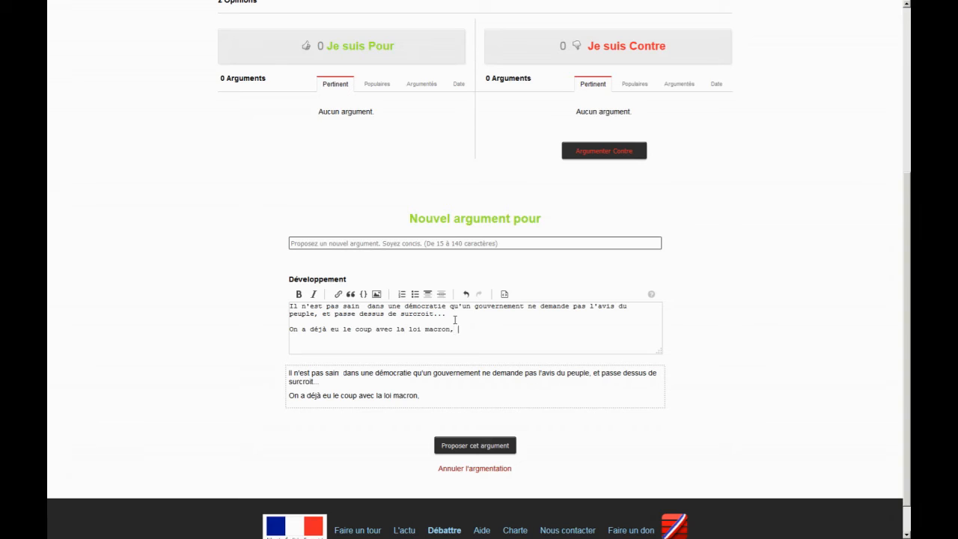
pyautogui.write("maintenant c'est la l")
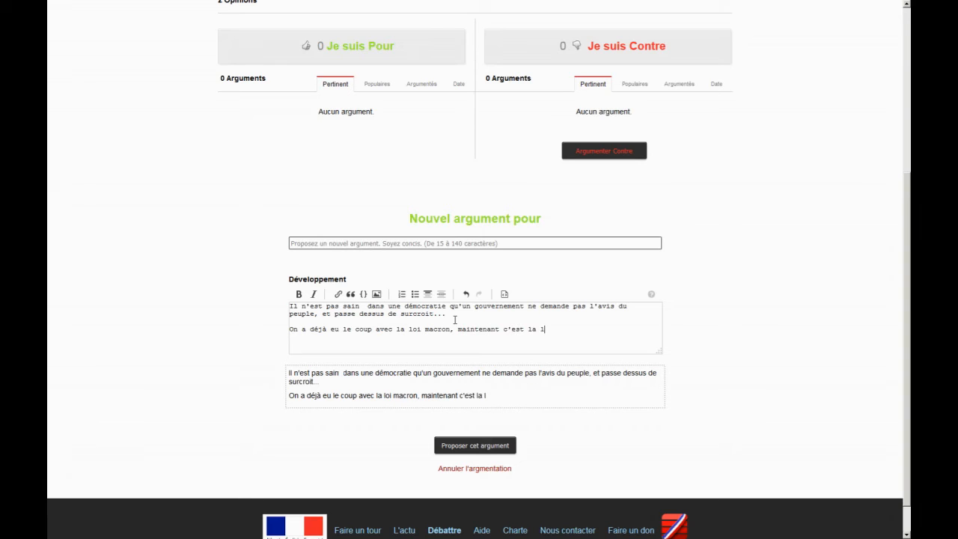
pyautogui.write('oi travail')
pyautogui.write('...')
pyautogui.moveTo(557, 306); pyautogui.dragTo(623, 350)
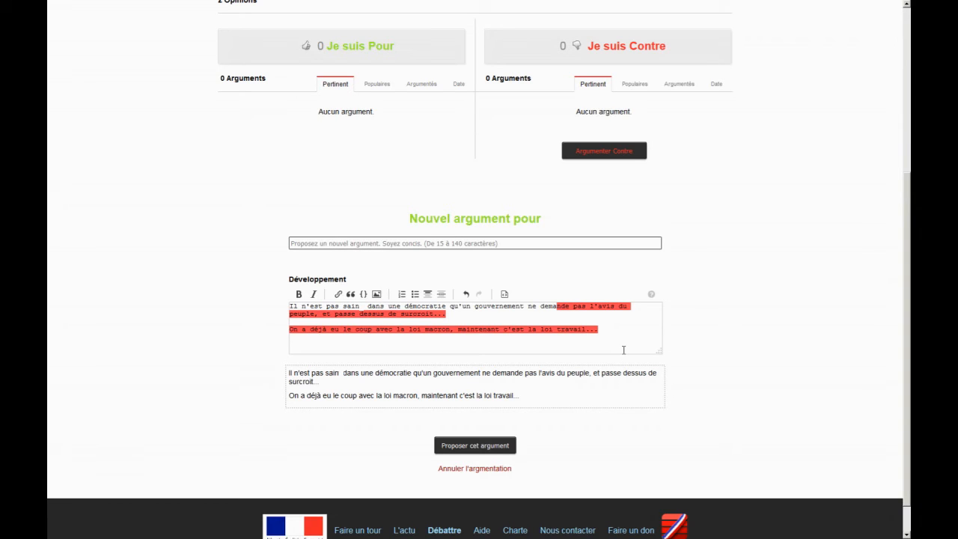
pyautogui.click(343, 329)
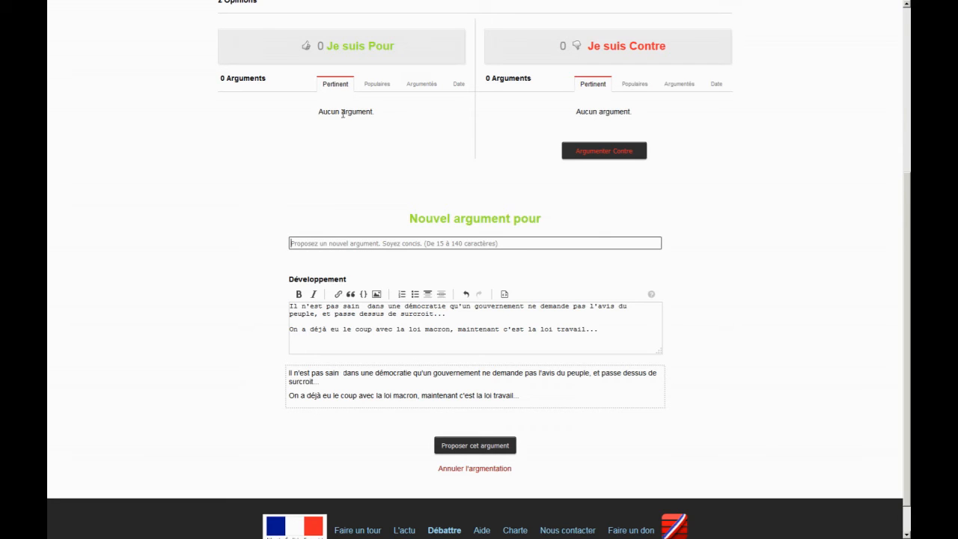
# Step: Title the Pour argument "Le gouvernement ne devrait pas passer outre l'avis du peuple" and submit it
pyautogui.click(328, 246)
pyautogui.write('Le gou')
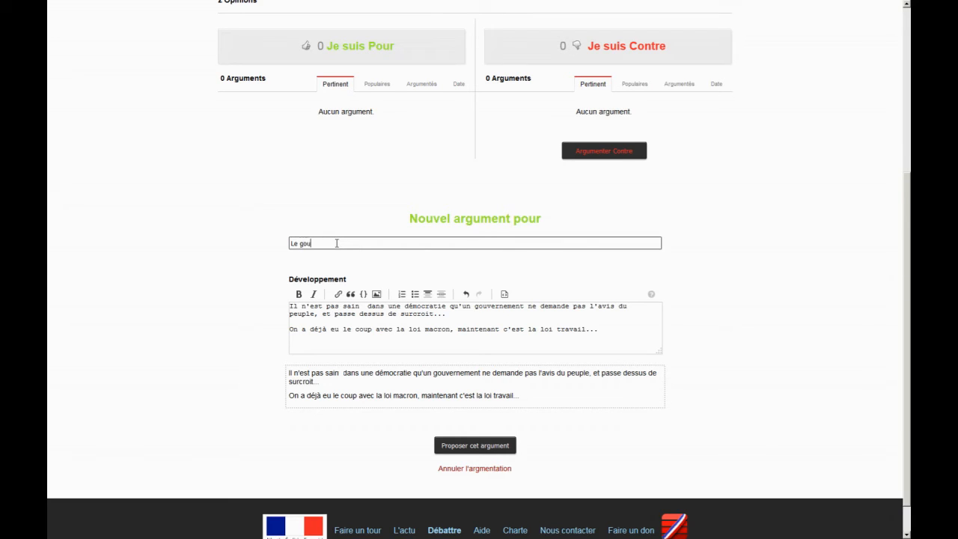
pyautogui.write('vernement ne devrait pas passer ')
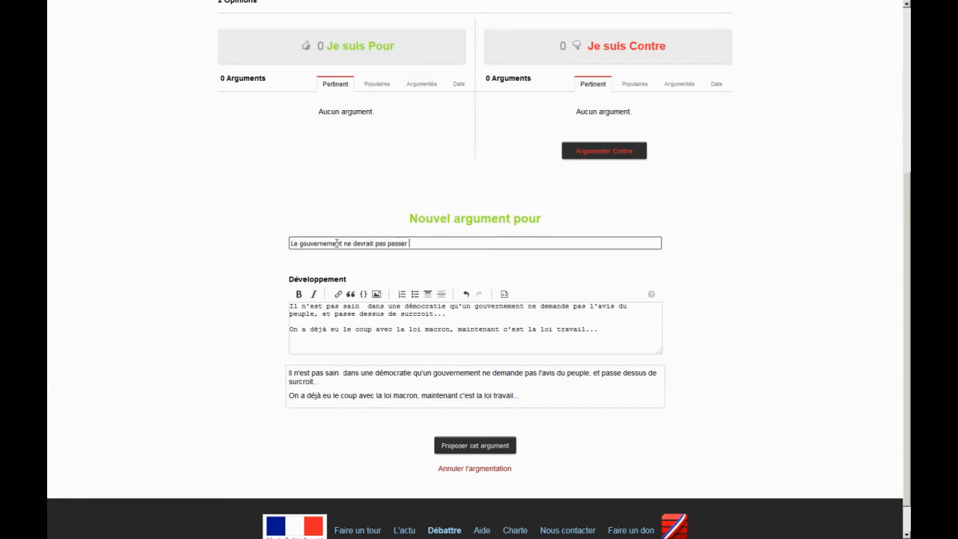
pyautogui.write("outre l'avis du peuple")
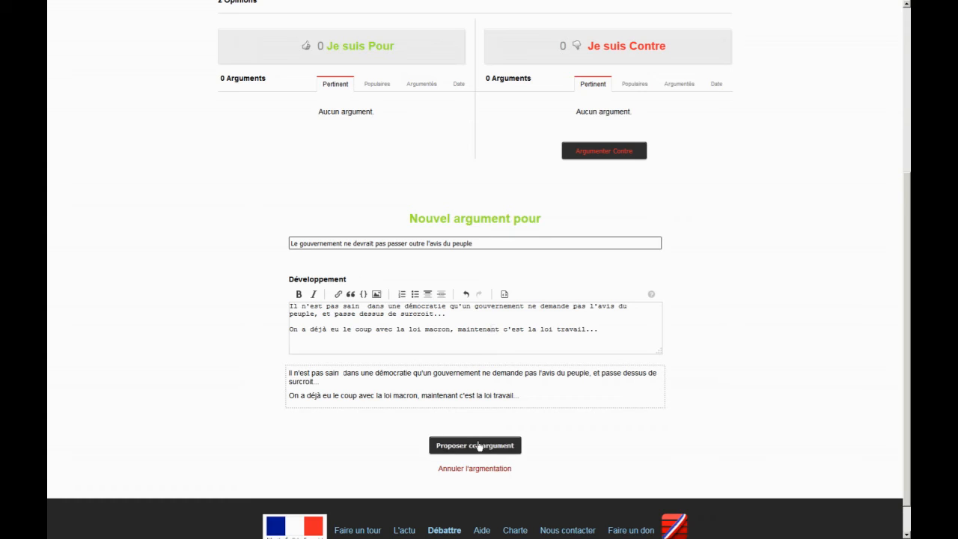
pyautogui.click(479, 445)
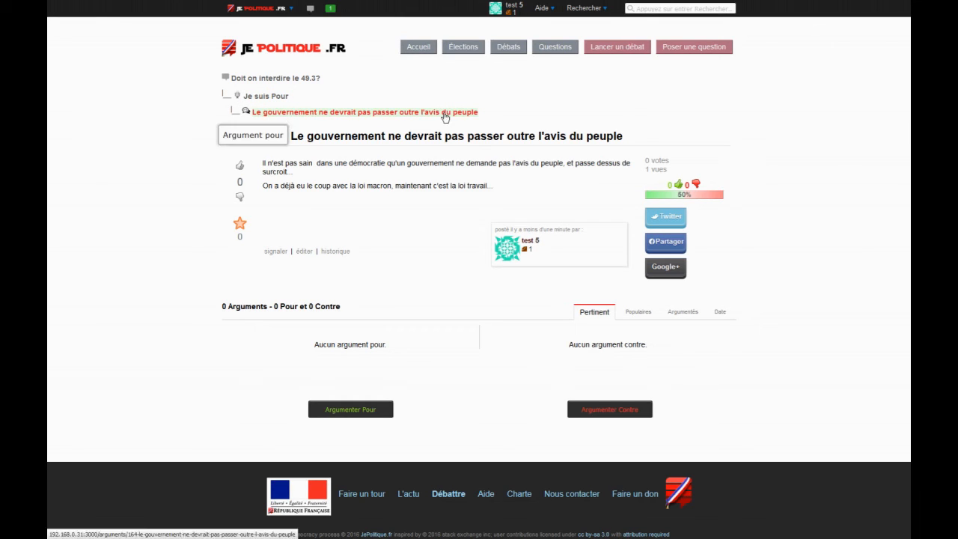
# Step: Review the published argument's title and view the form for arguing against it, cancelling without posting anything
pyautogui.moveTo(298, 136); pyautogui.dragTo(673, 138)
pyautogui.click(662, 141)
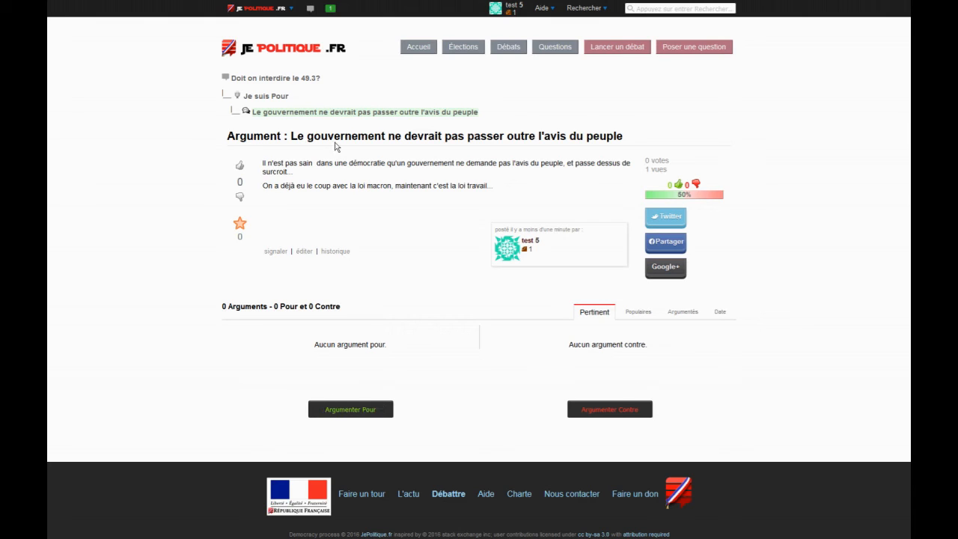
pyautogui.moveTo(335, 138); pyautogui.dragTo(492, 138)
pyautogui.click(500, 138)
pyautogui.moveTo(289, 137); pyautogui.dragTo(642, 151)
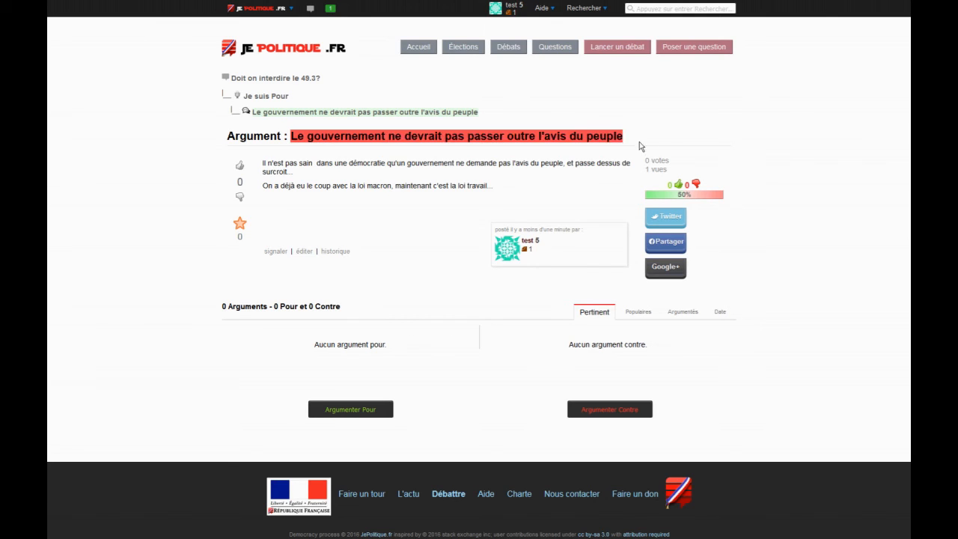
pyautogui.click(624, 409)
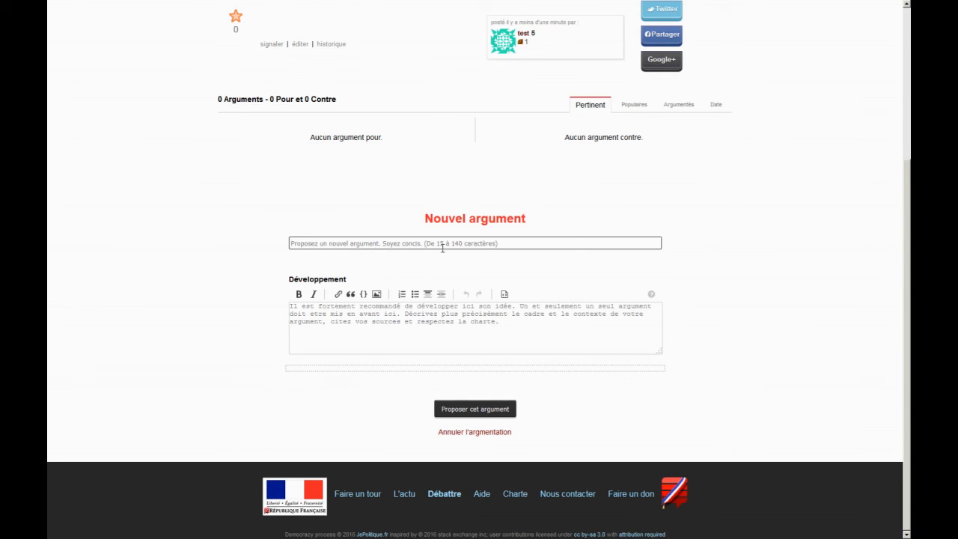
pyautogui.click(483, 432)
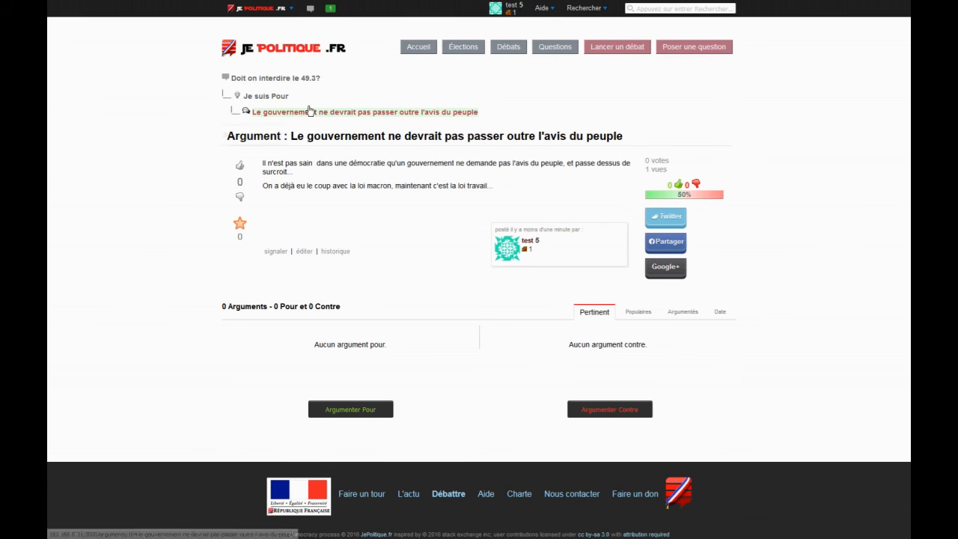
# Step: Return to the debate "Doit on interdire le 49.3?" and vote for the opinion "Je suis Pour"
pyautogui.click(293, 80)
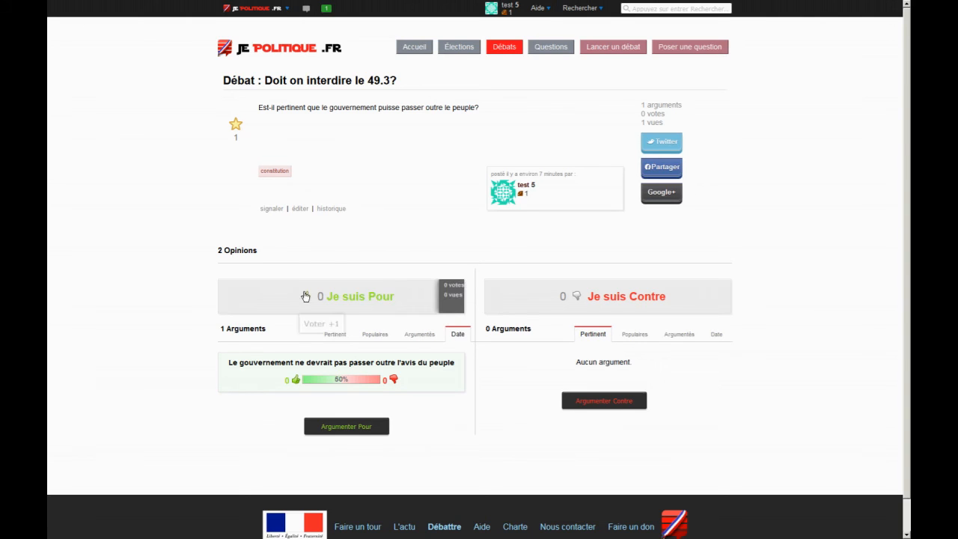
pyautogui.click(305, 296)
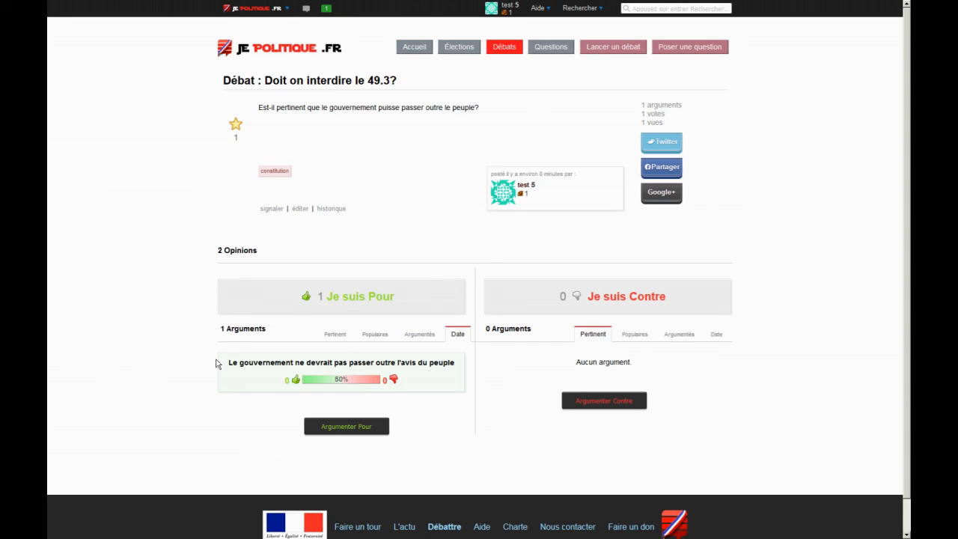
pyautogui.moveTo(236, 365)
# Step: Check the account's reputation notifications and the help topics, and examine how votes on arguments earn points on the Réputation help page
pyautogui.click(327, 11)
pyautogui.click(536, 16)
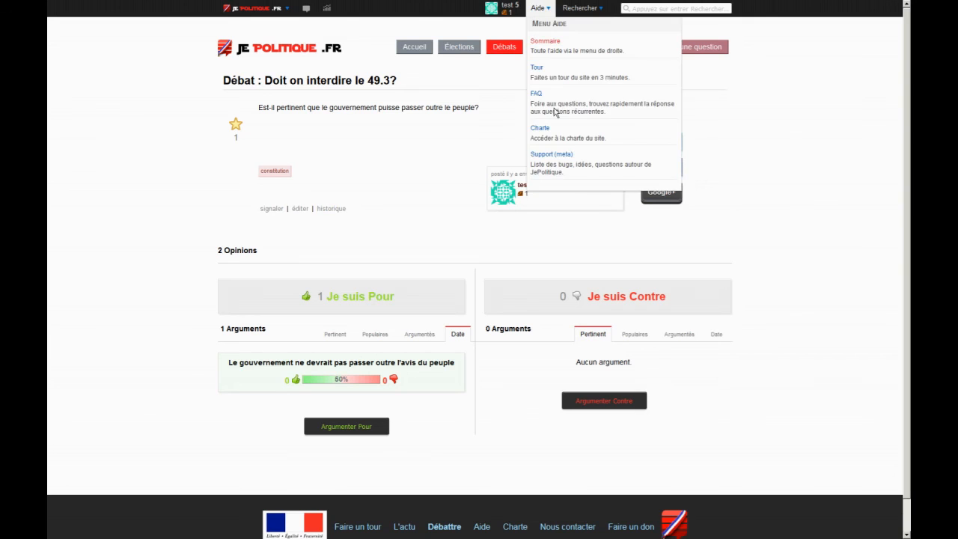
pyautogui.click(545, 78)
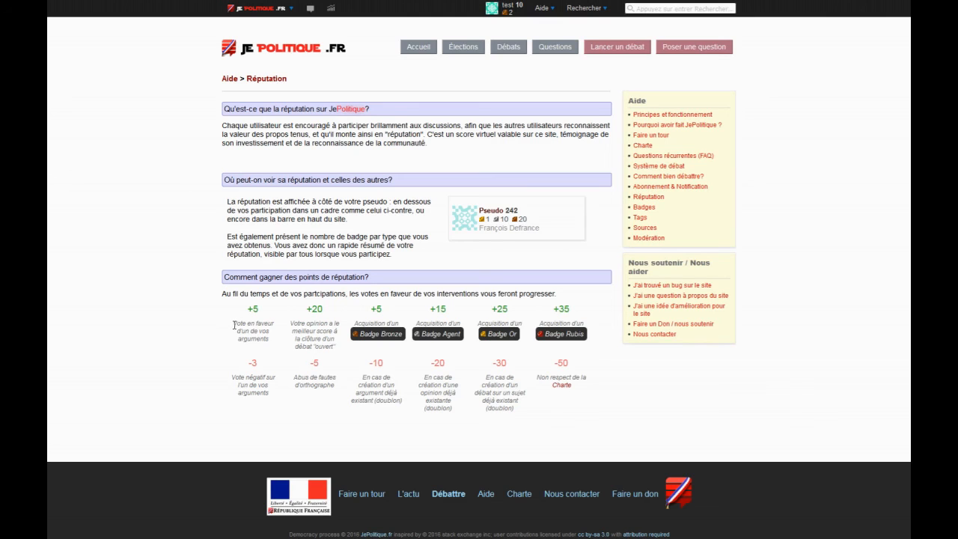
pyautogui.moveTo(234, 324); pyautogui.dragTo(264, 314)
pyautogui.click(265, 315)
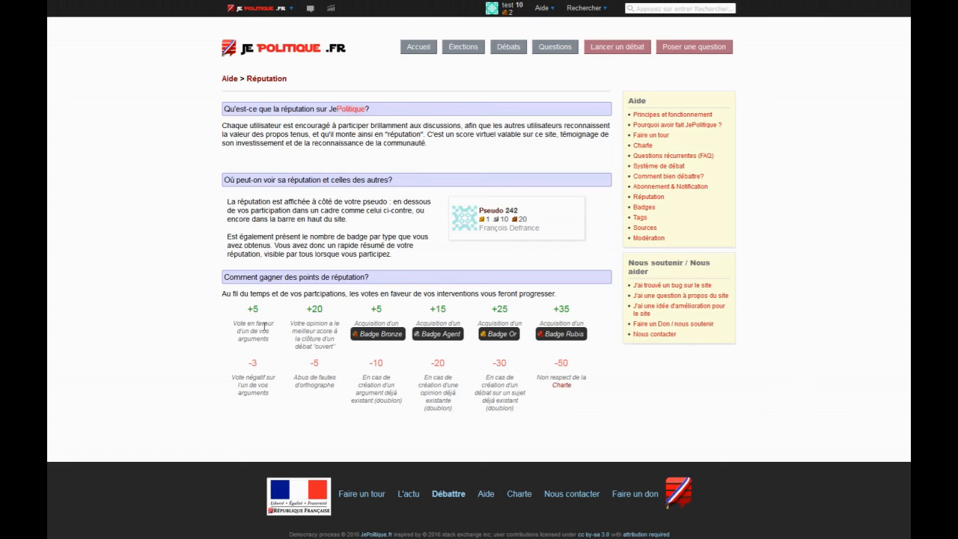